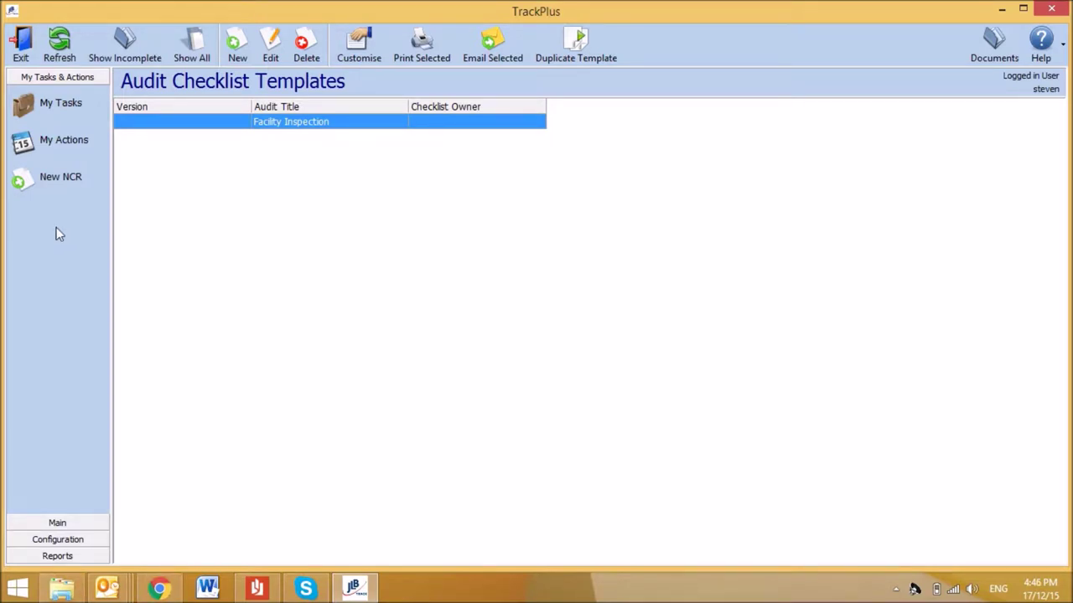
- Open the Audit Checklist Templates list in the Configuration section
left_click(58, 539)
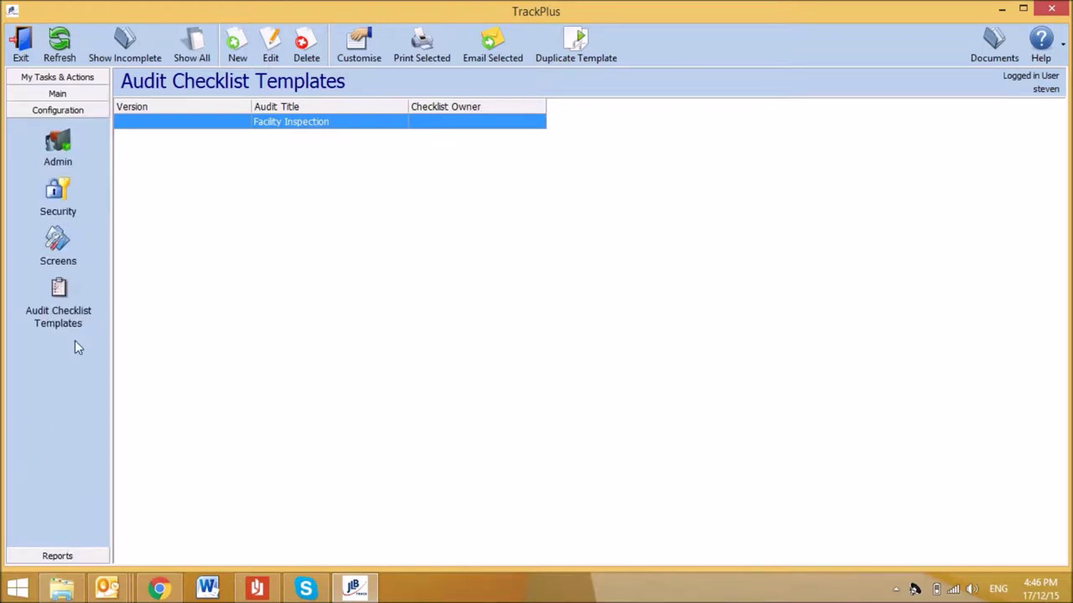
left_click(77, 283)
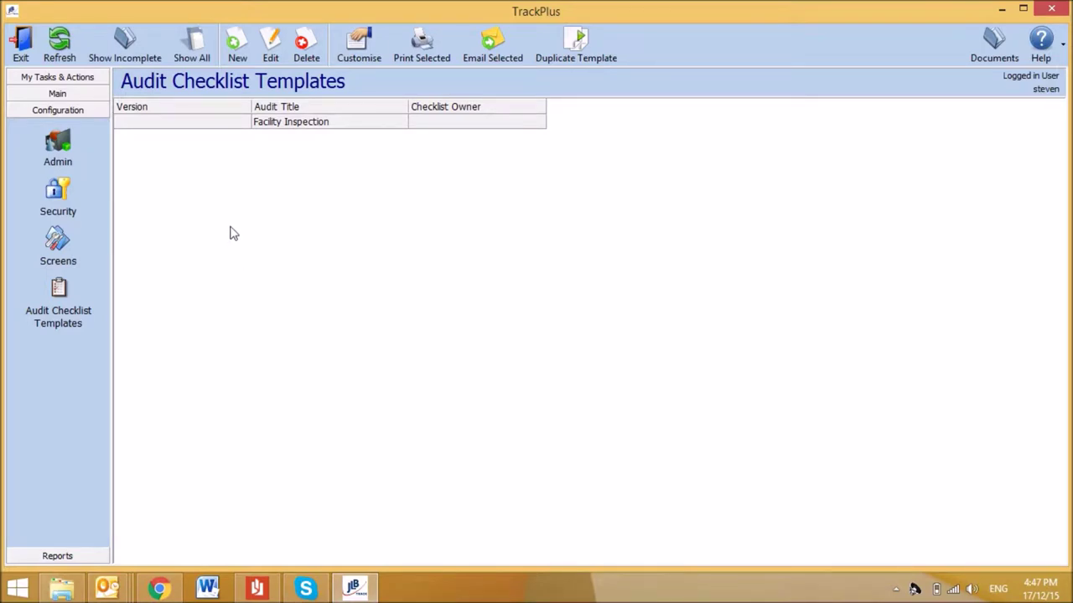
- Create a new audit checklist template and confirm the title 'Vehicle Inspection'
left_click(236, 46)
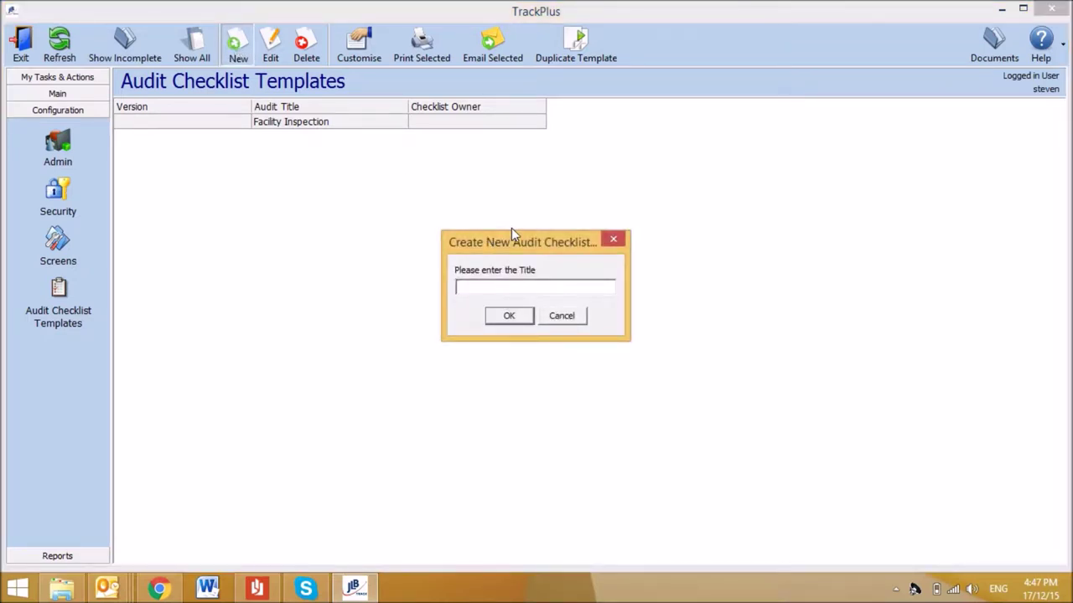
type("Vehicle Inspection")
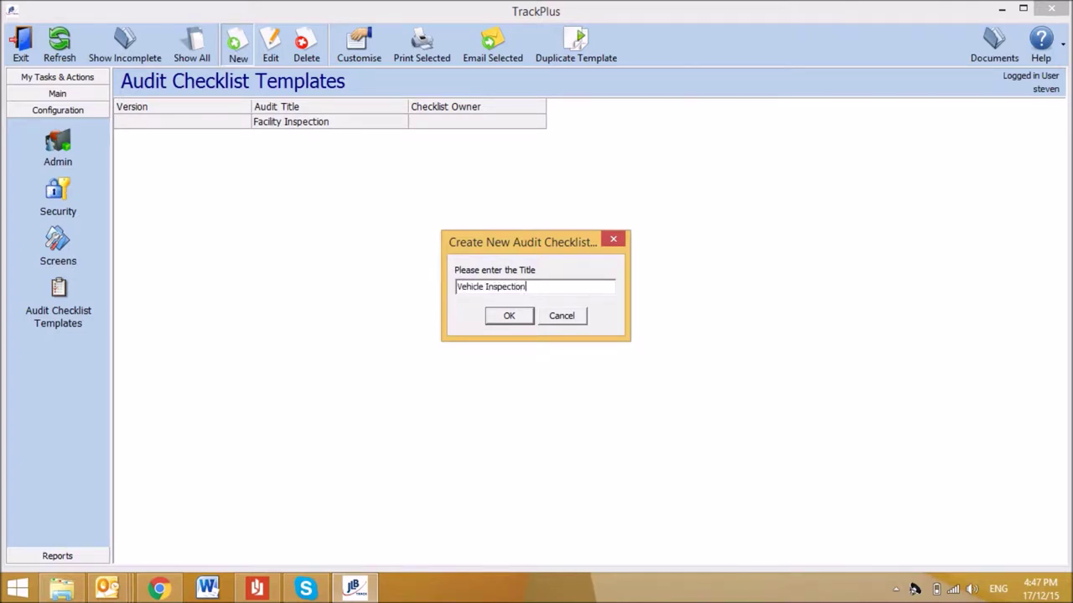
left_click(509, 316)
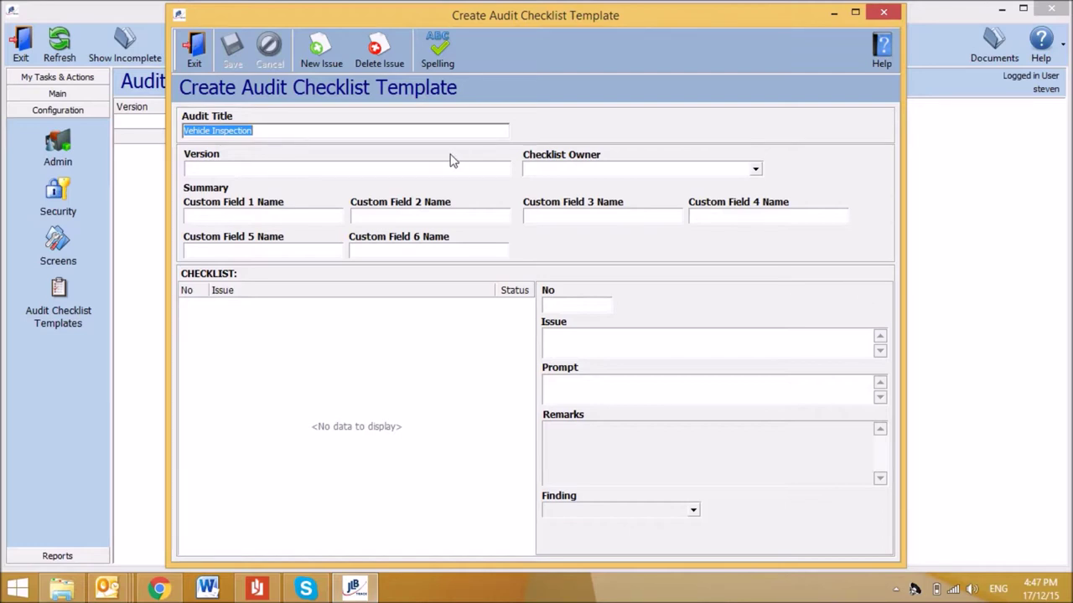
- Set the template version to 17/12/15
left_click(407, 172)
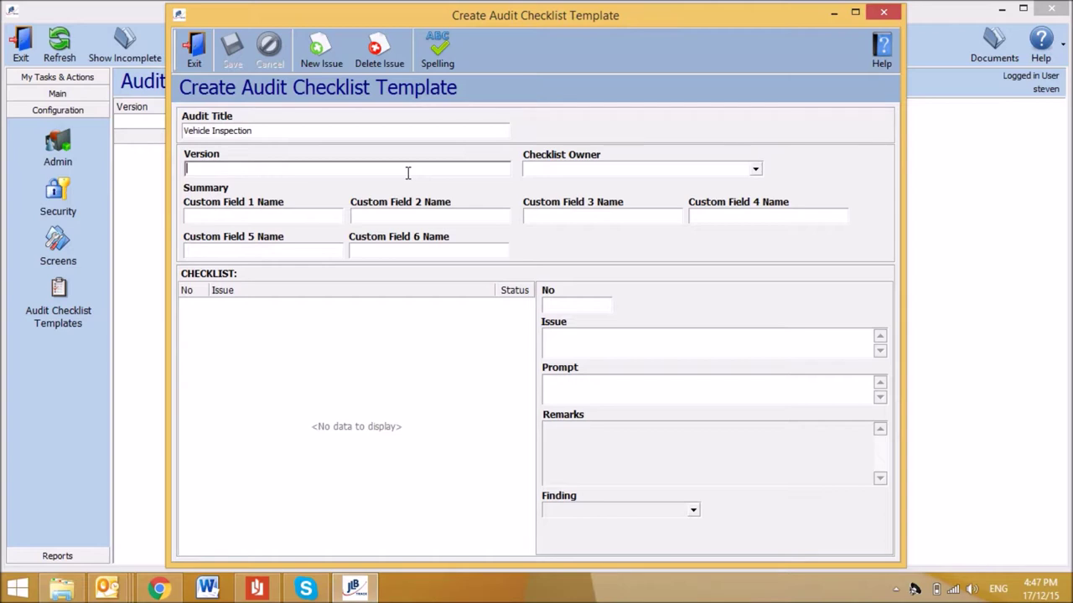
type("17/121")
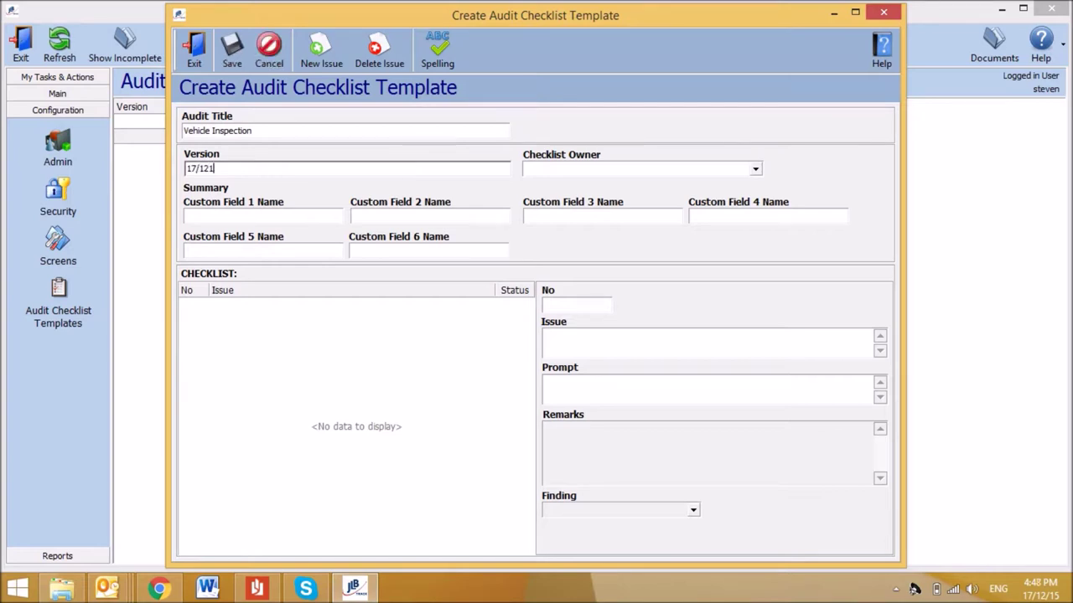
key("BackSpace")
type("/15")
- Assign the checklist owner by filtering the owner list and picking the match
left_click(676, 176)
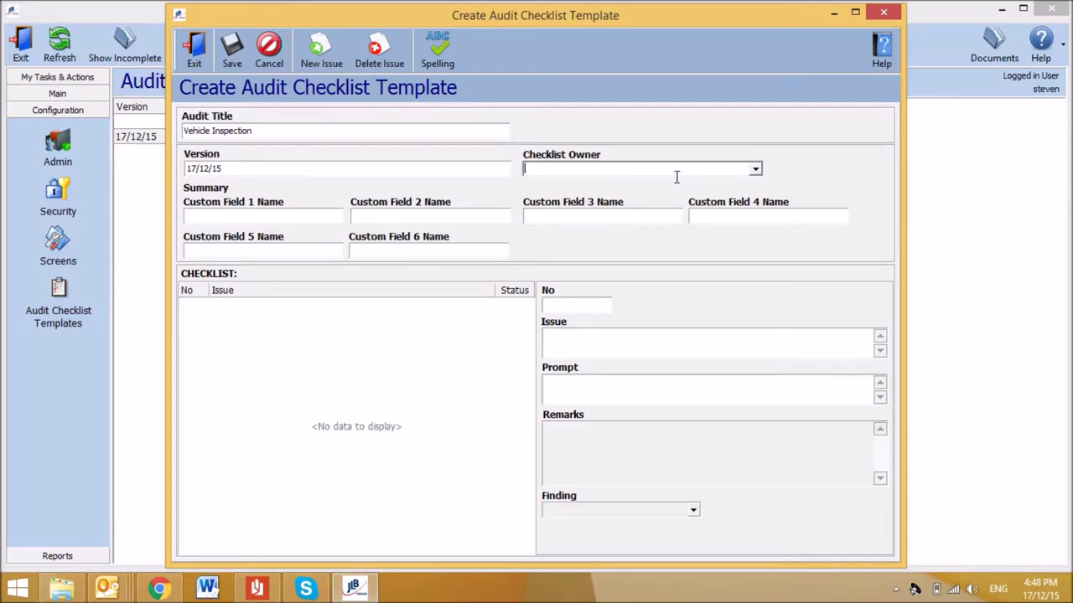
left_click(757, 171)
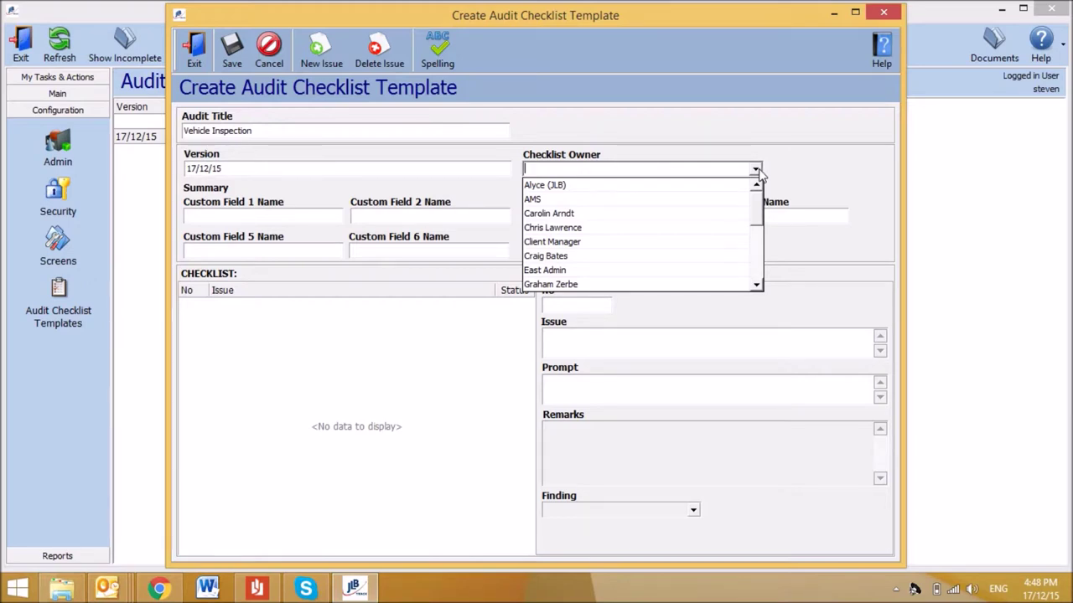
type("steven s")
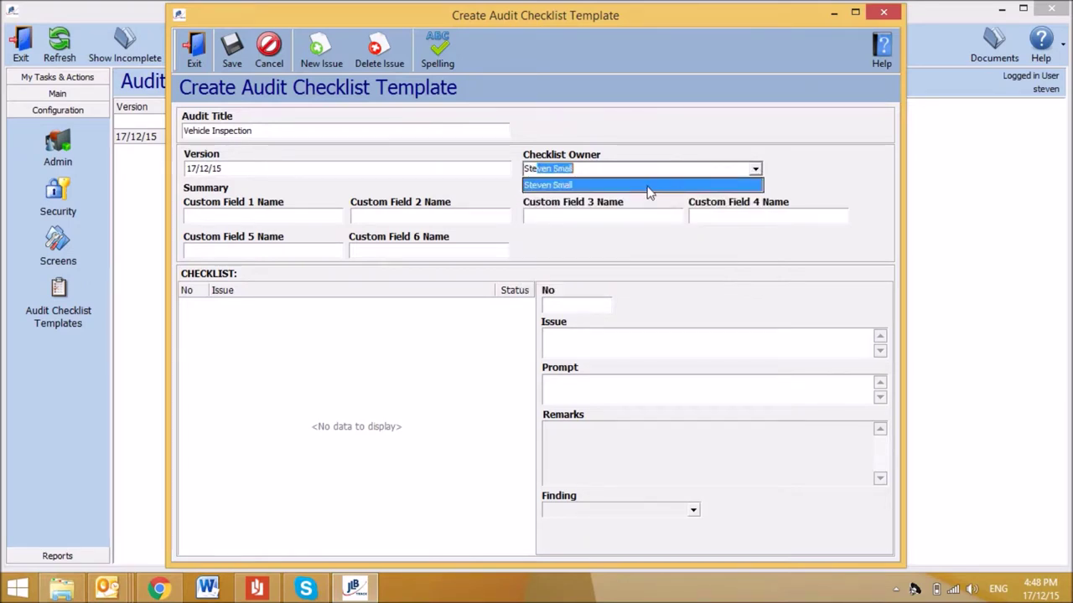
left_click(650, 186)
left_click(317, 224)
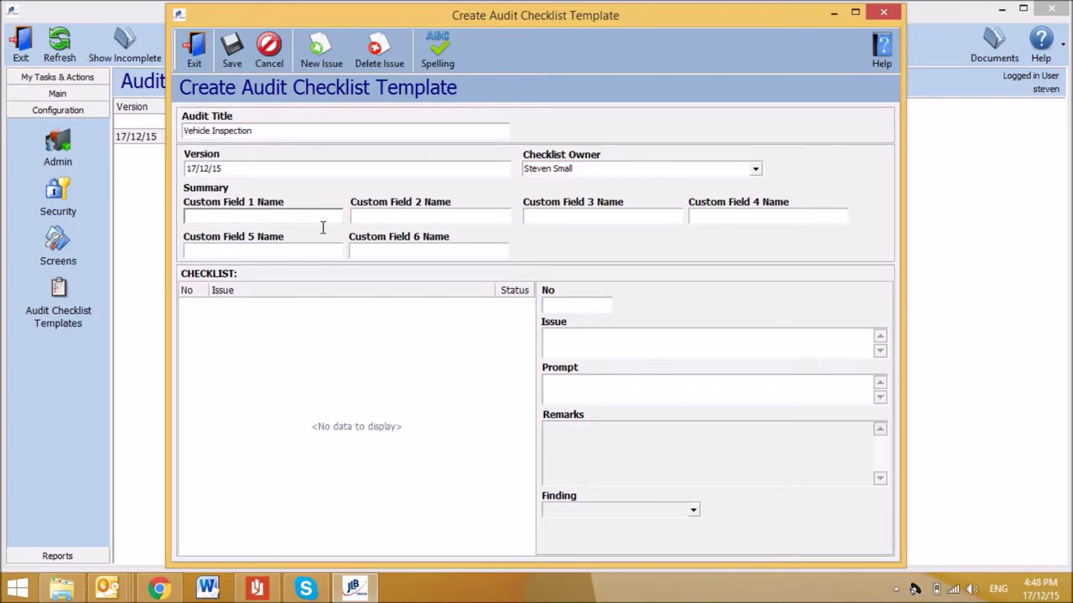
- Enter 'Registration No.' as custom field 1 name and 'Odometer Reading' as field 2 name
type("Registration No.")
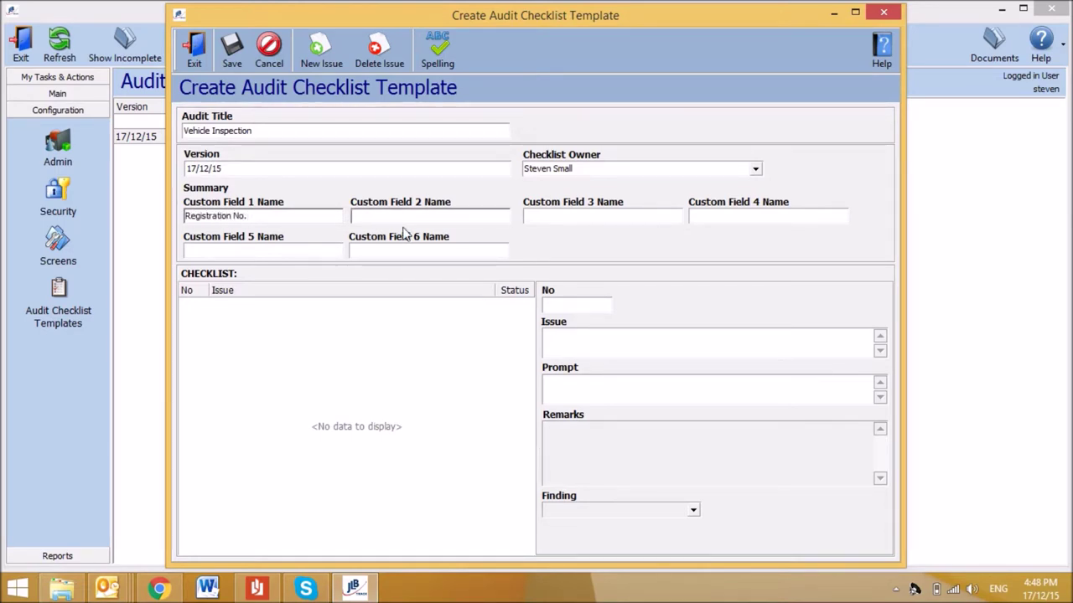
left_click(432, 221)
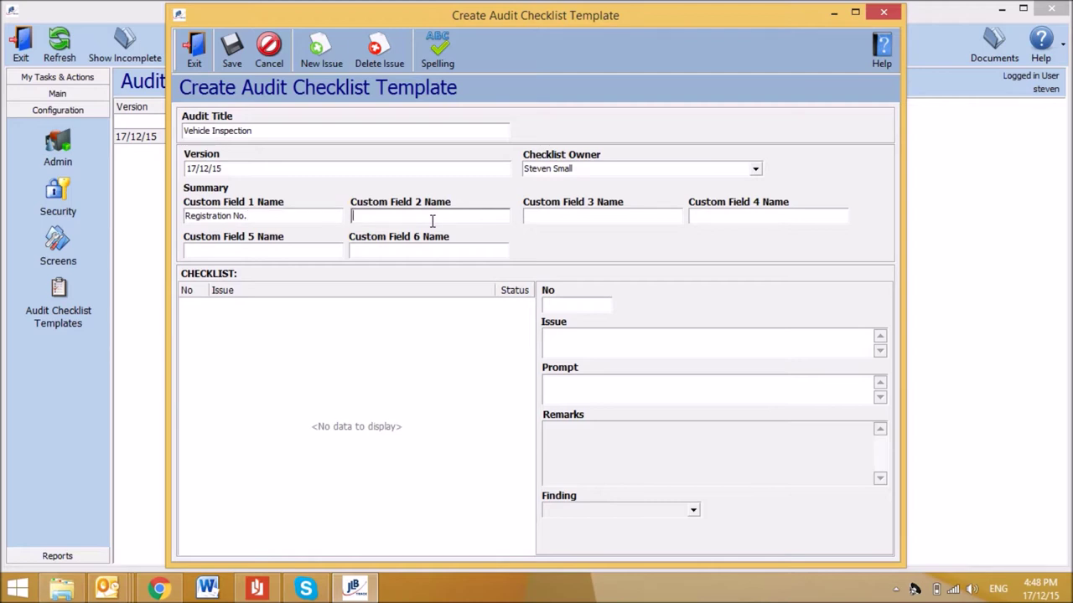
type("Odometer Reading")
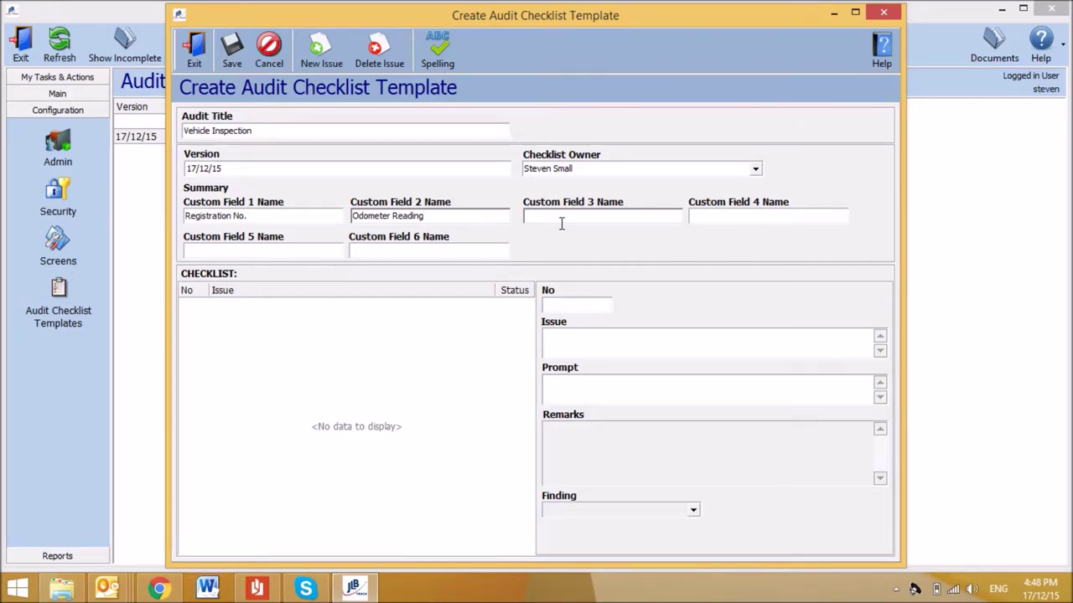
- Fill in checklist issue No 1 as 'Tyre Pressure' with prompt 'Check pressure'
left_click(579, 310)
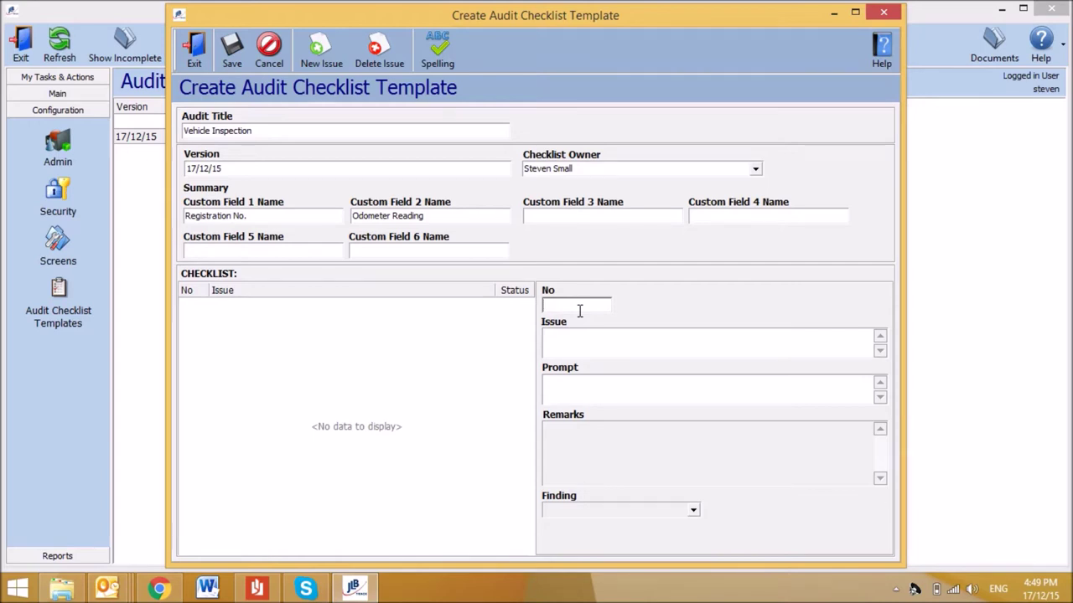
type("1")
key("Tab")
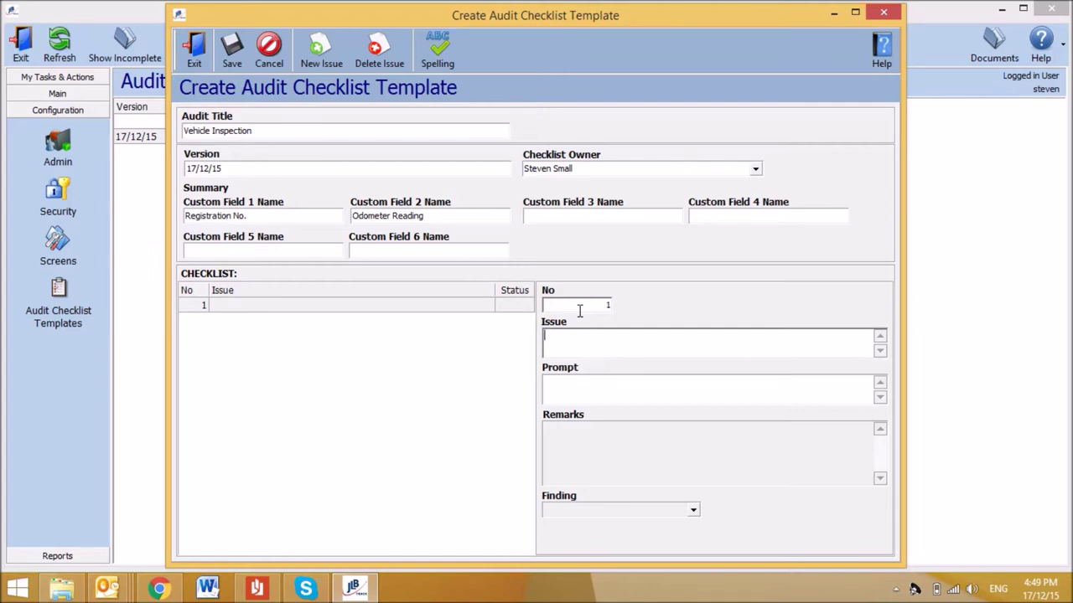
type("Is")
key("BackSpace")
key("BackSpace")
key("BackSpace")
type("Tyre Pressure")
left_click(621, 389)
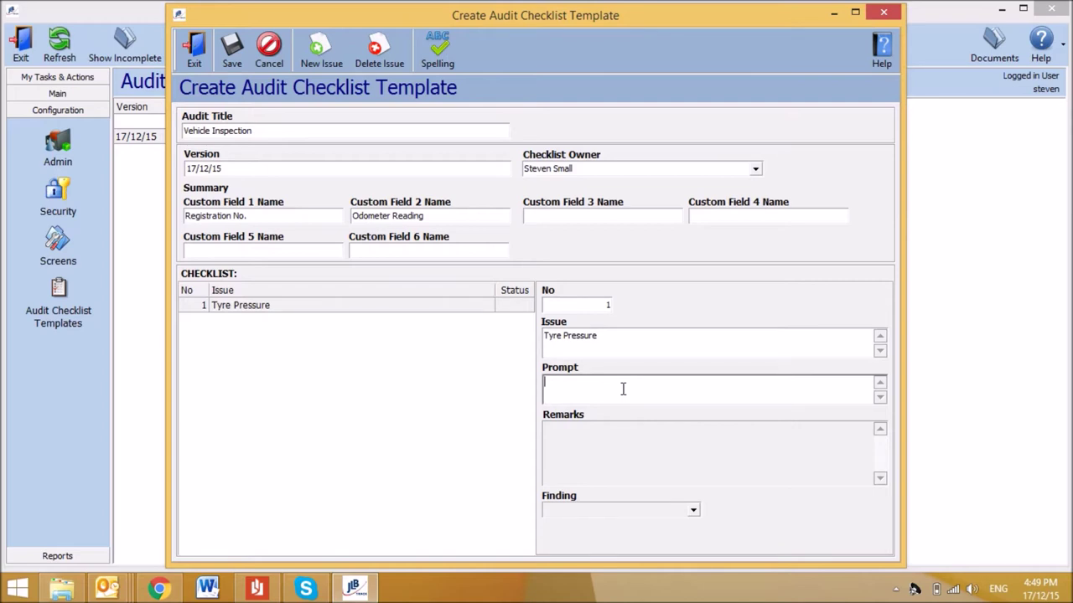
type("Check pressure")
- Add issue 2 'Service' with the prompt 'Check service log books'
left_click(330, 53)
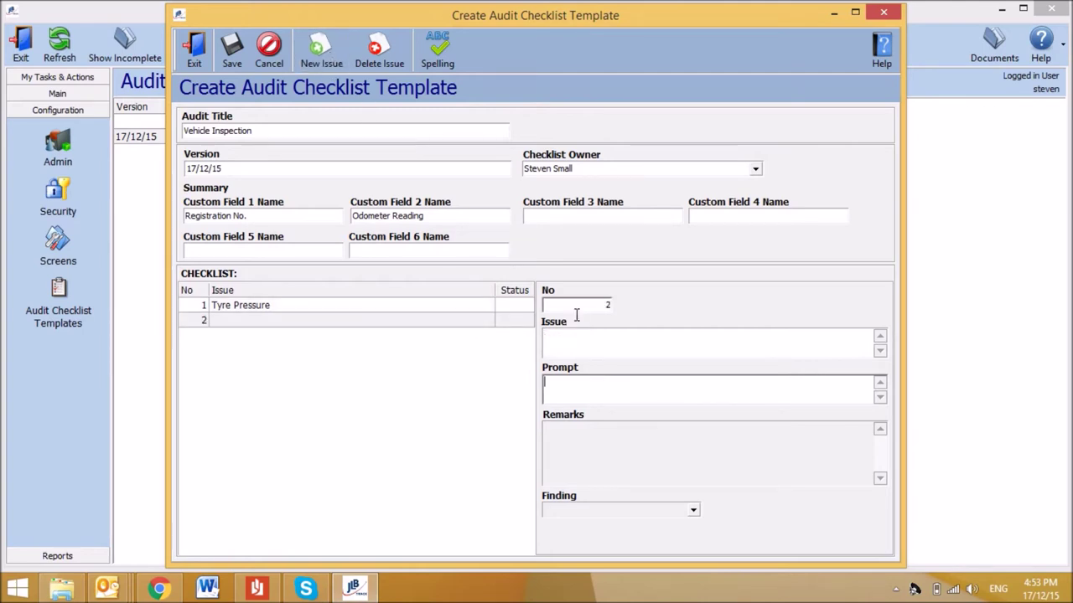
left_click(625, 345)
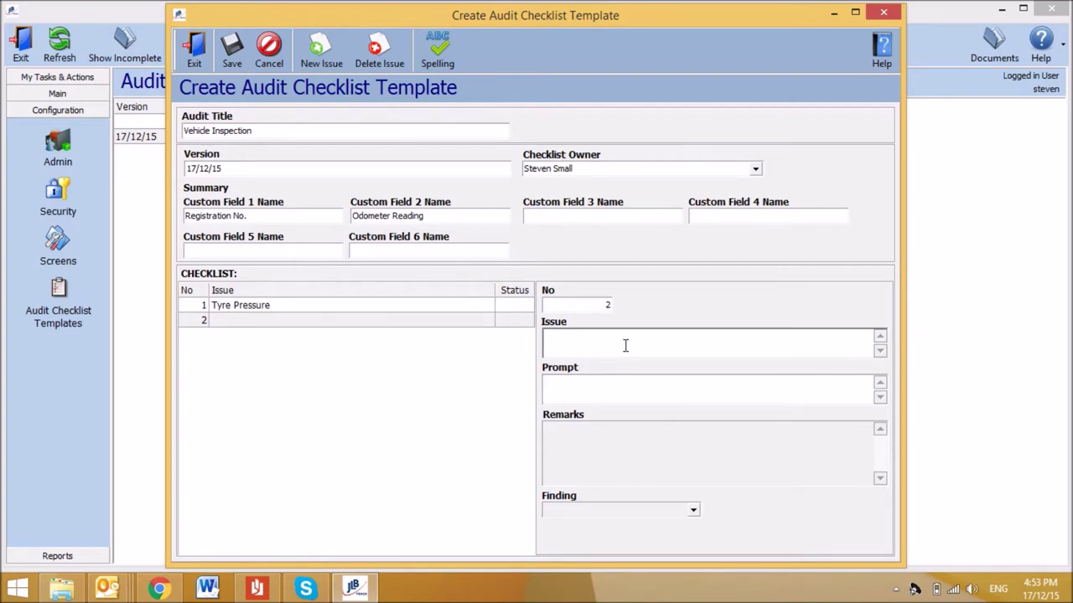
type("Service")
key("Tab")
type("W")
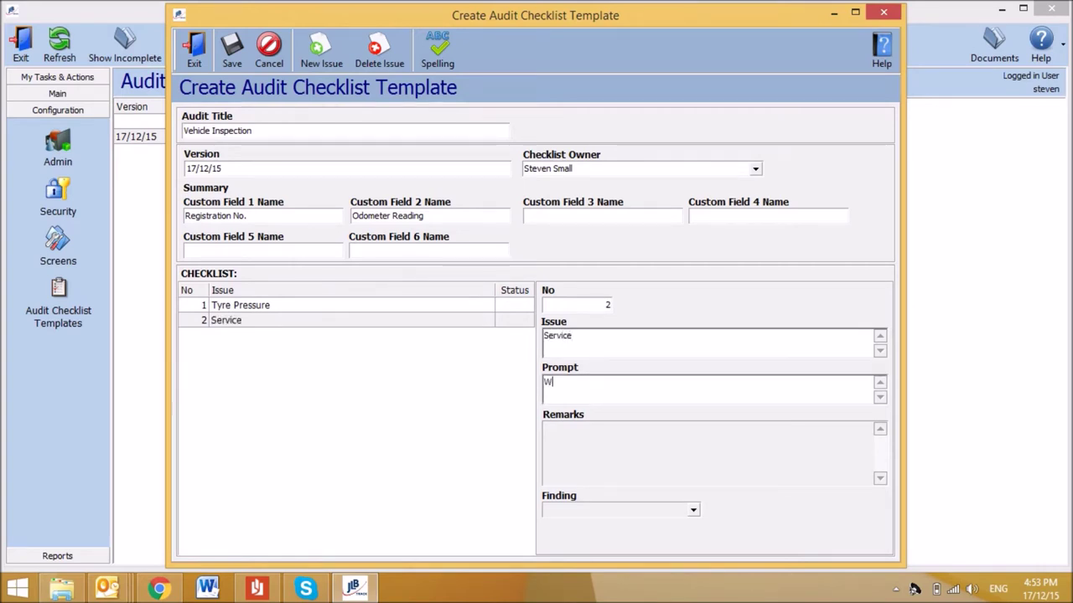
key("BackSpace")
type("Check service log books")
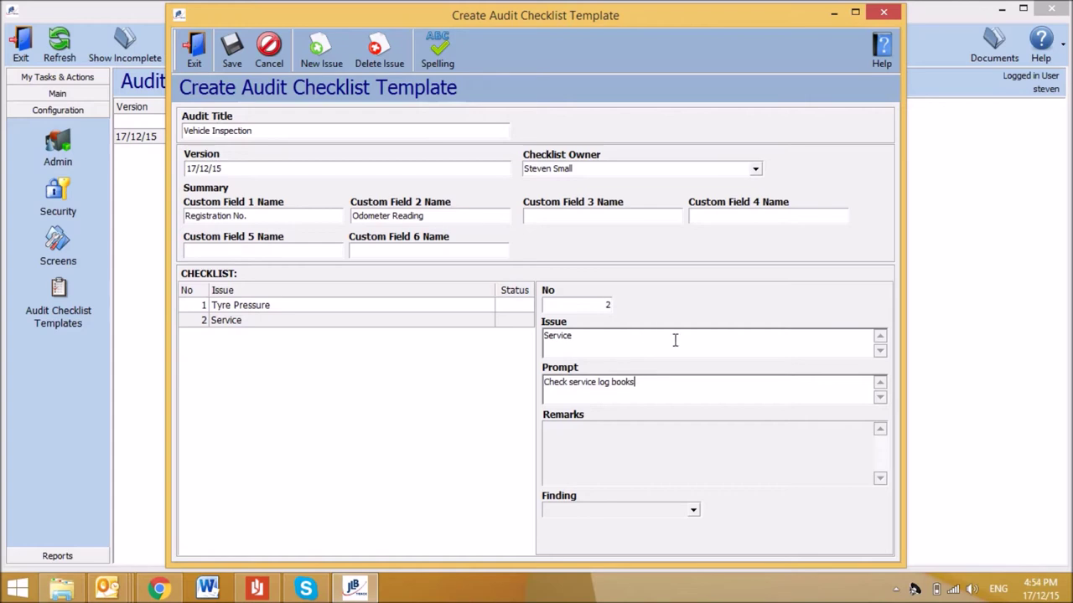
- Save the Vehicle Inspection template and close it
left_click(467, 253)
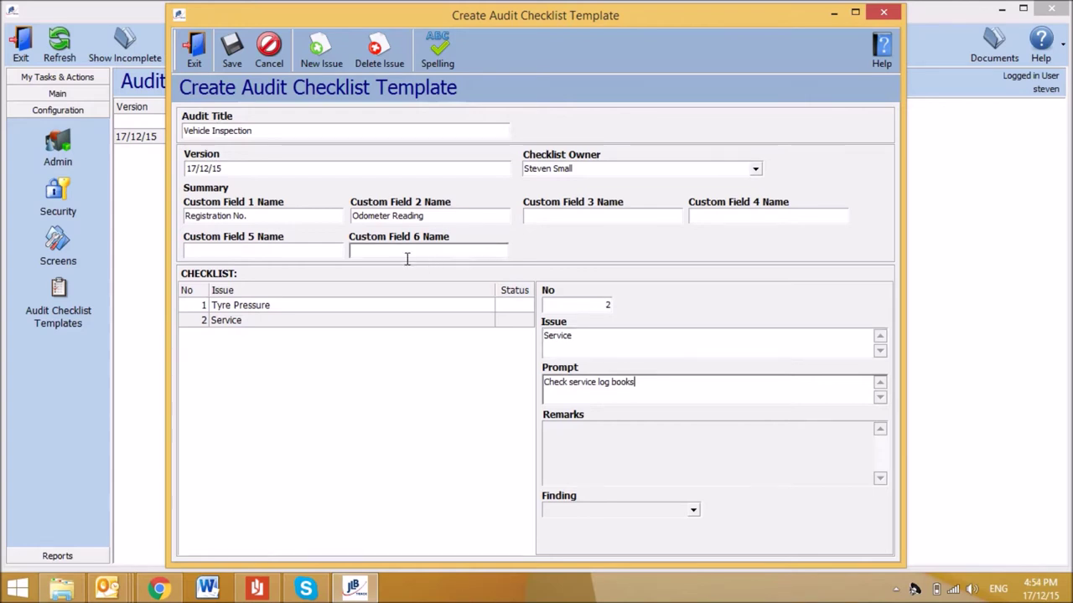
left_click(236, 59)
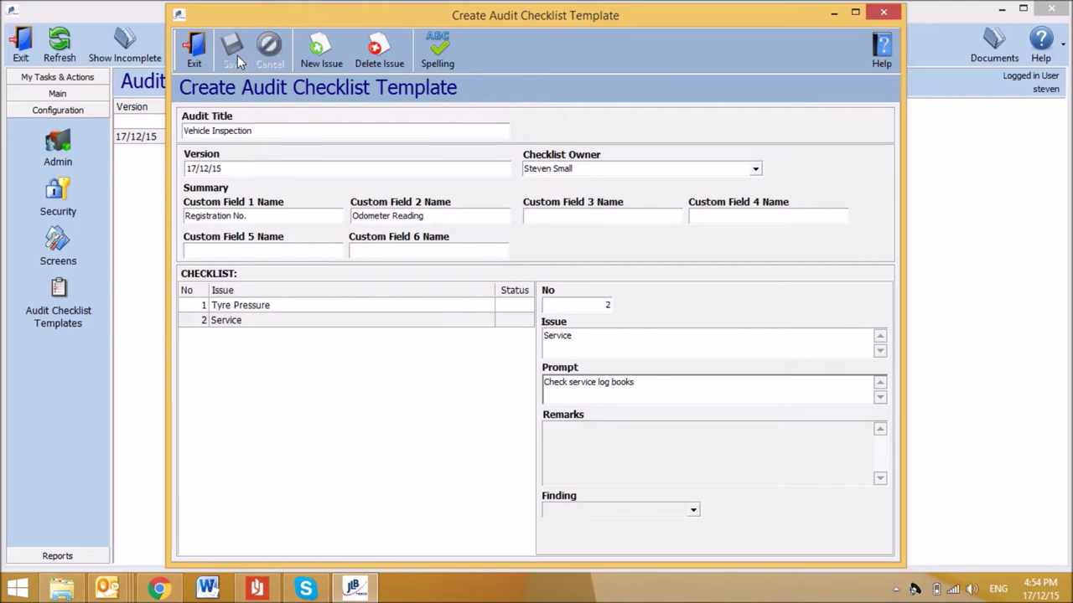
left_click(888, 14)
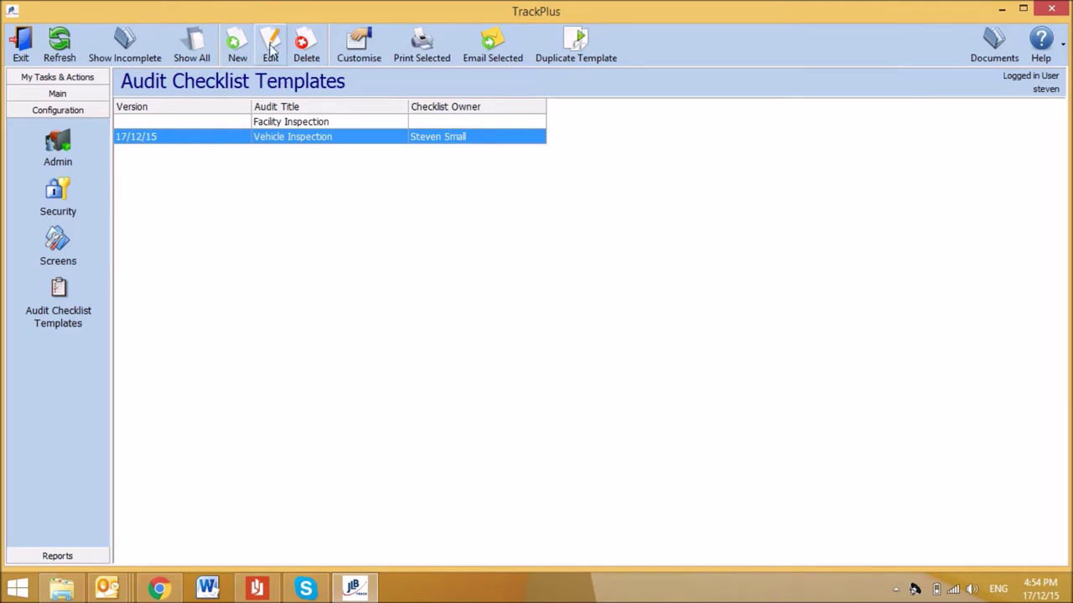
- Reopen the Vehicle Inspection template to review its fields and issues, then close it
left_click(269, 49)
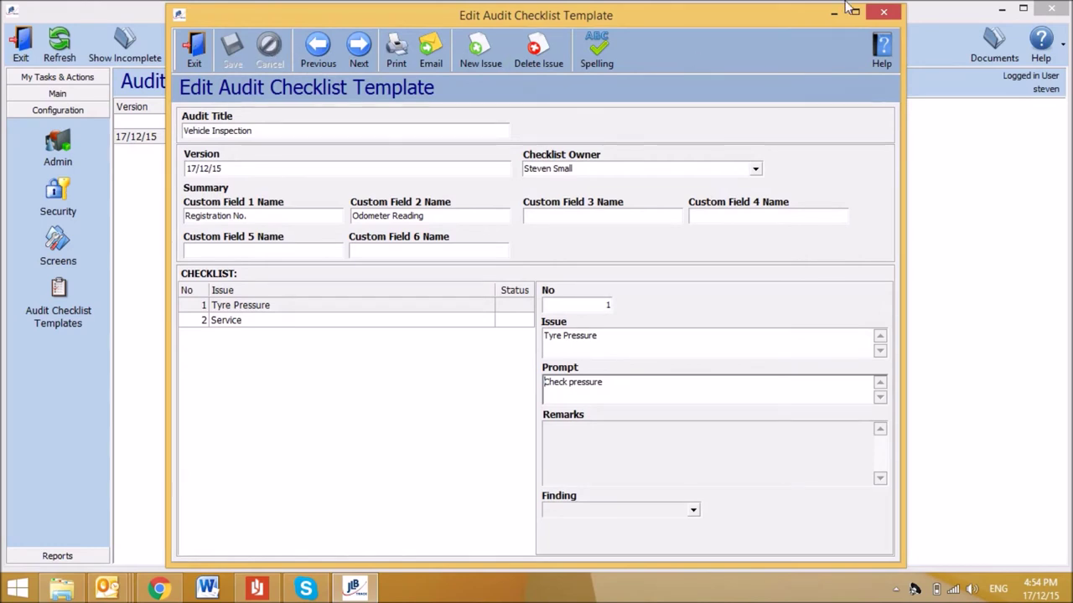
left_click(882, 12)
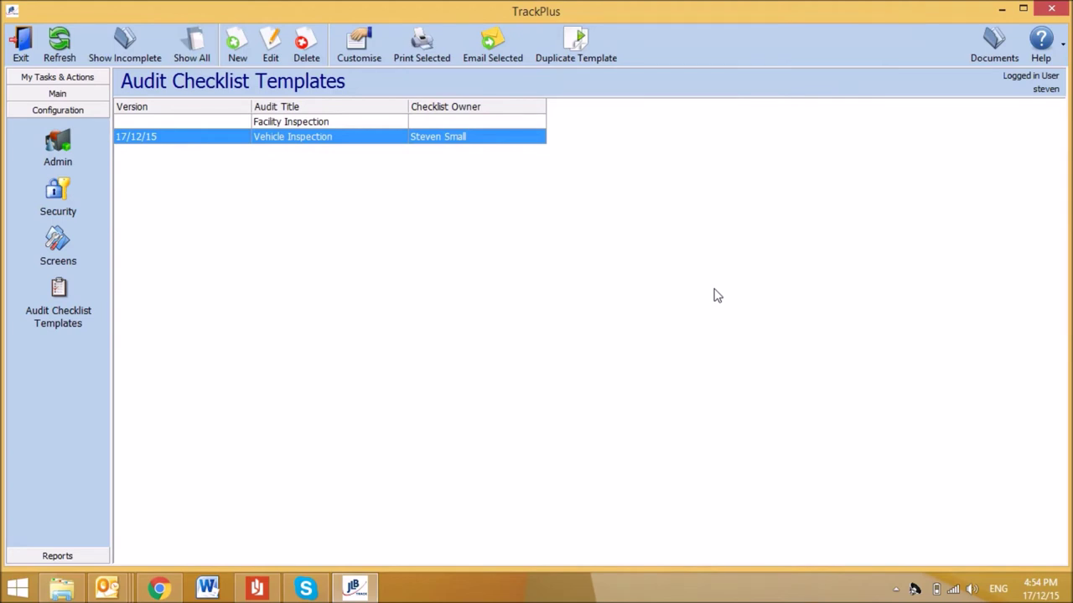
- Duplicate Vehicle Inspection via Duplicate Template, then save and close the copy
left_click(568, 55)
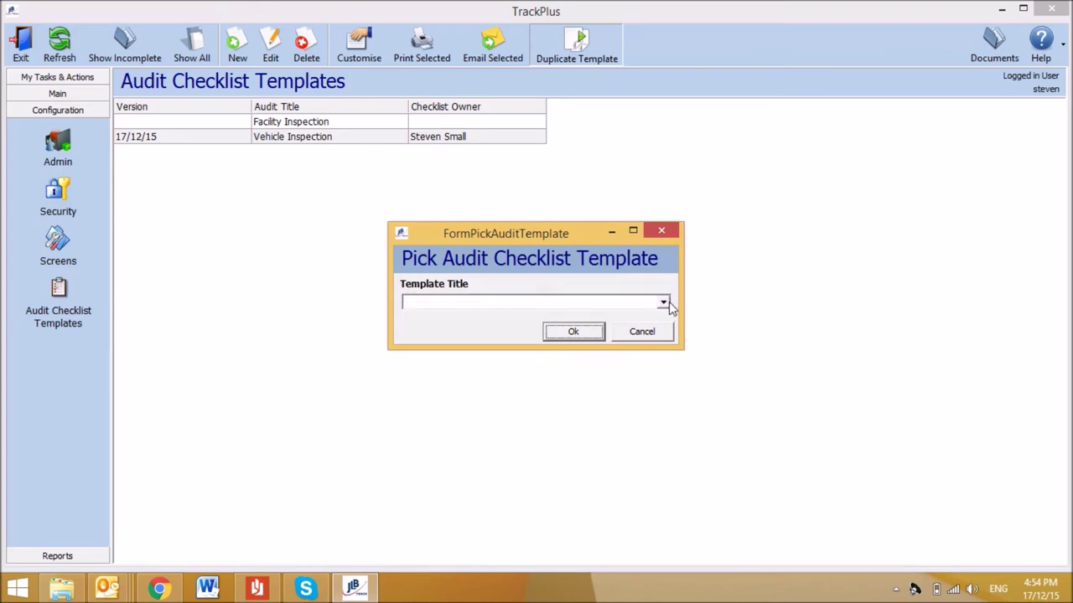
left_click(666, 301)
left_click(579, 332)
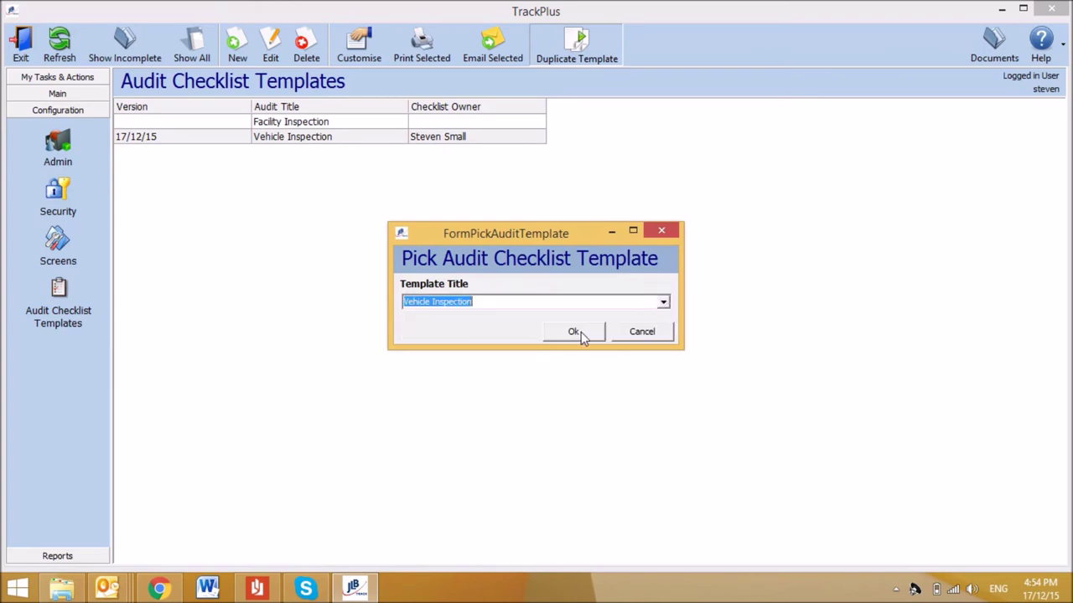
left_click(581, 332)
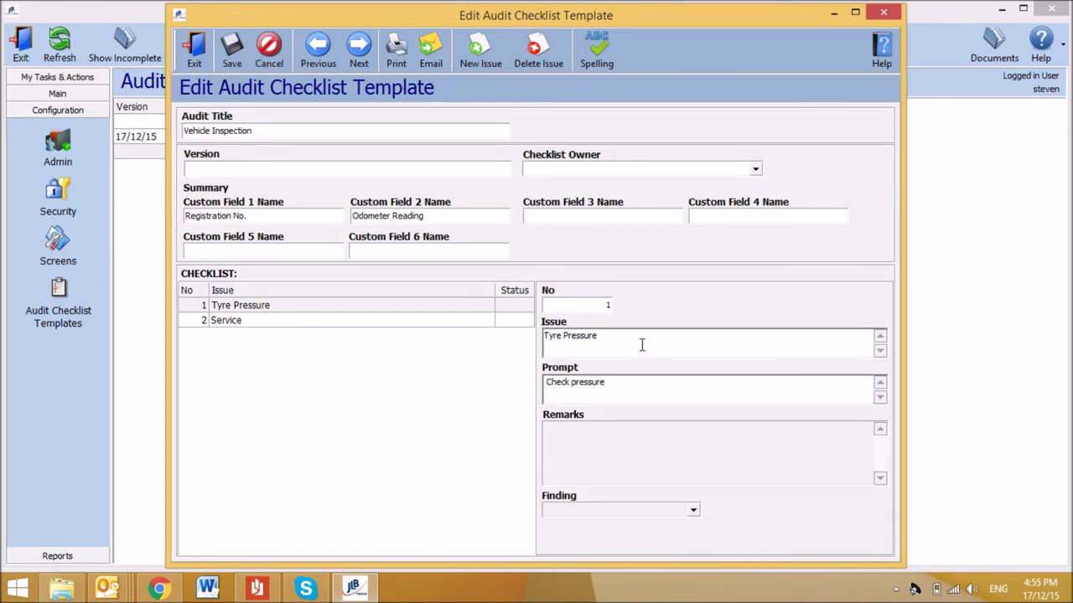
left_click(233, 51)
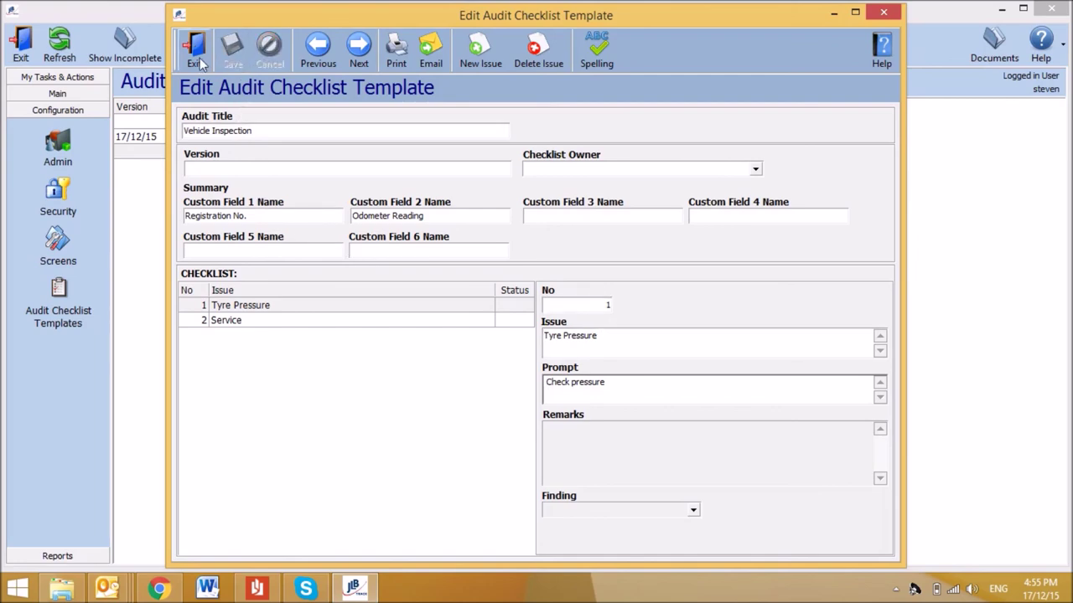
left_click(195, 52)
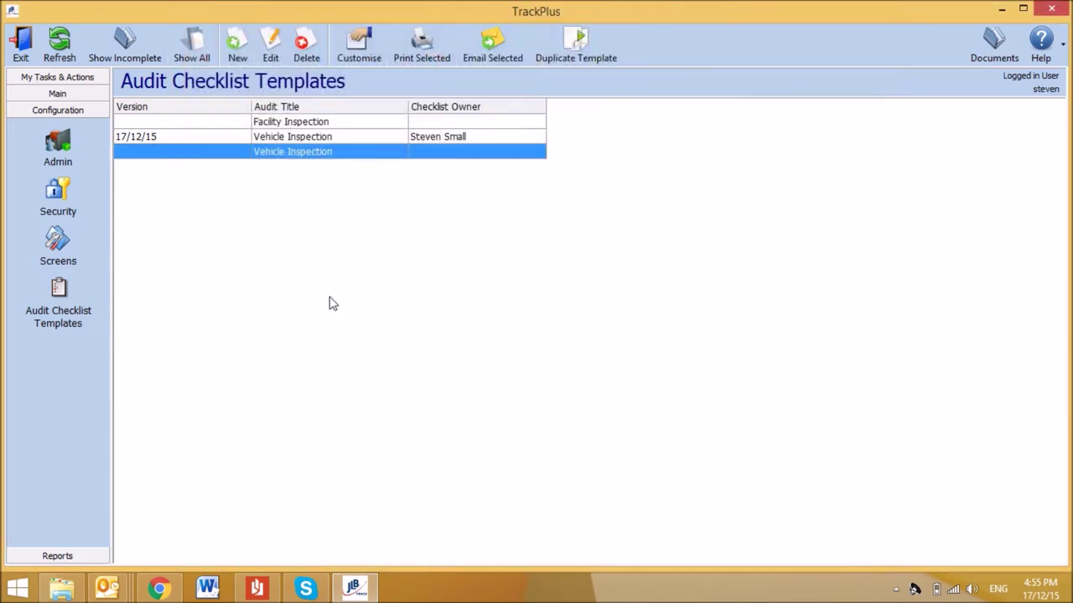